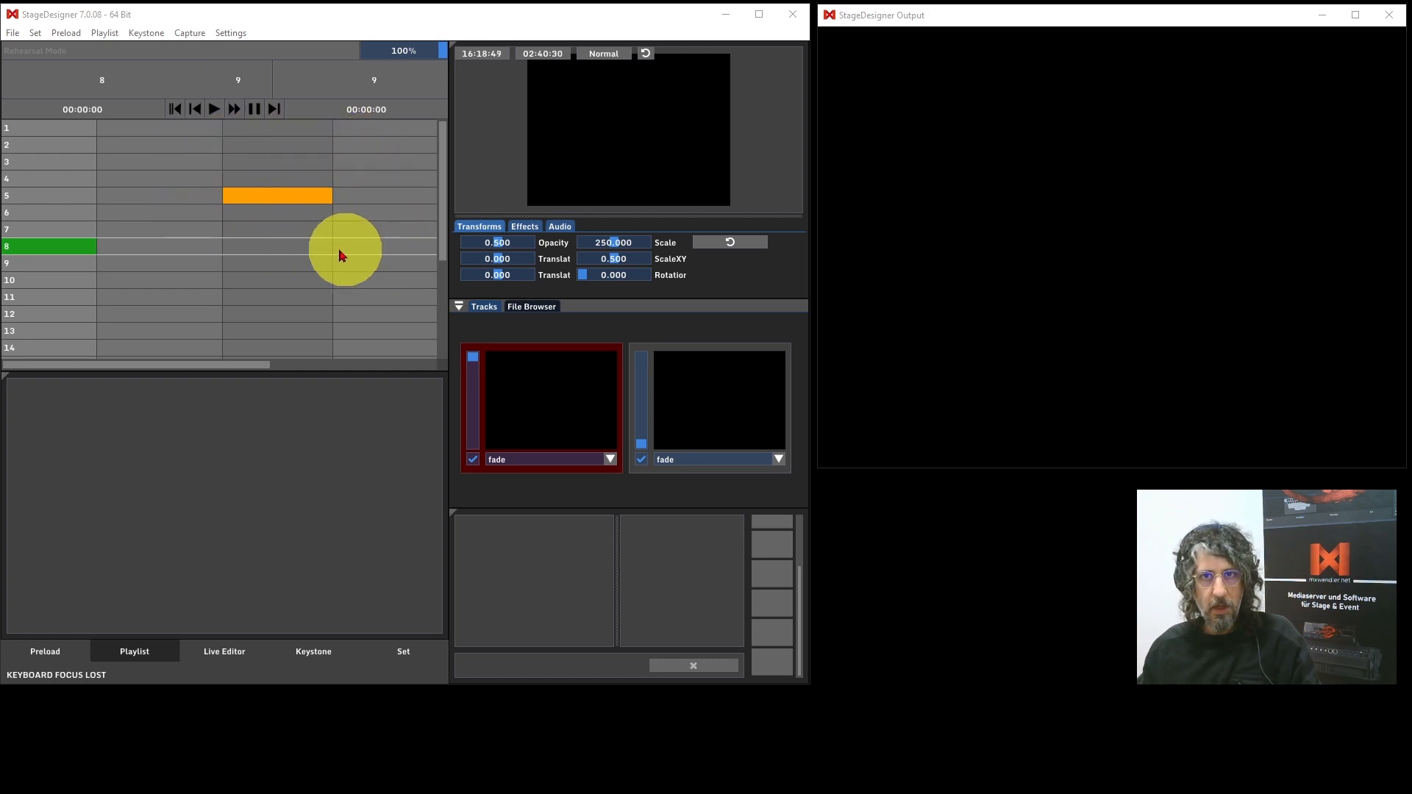
- Review the DMX/Art-Net options in the input and output settings, leaving them without saving changes
{"action": "left_click", "coordinate": [228, 34]}
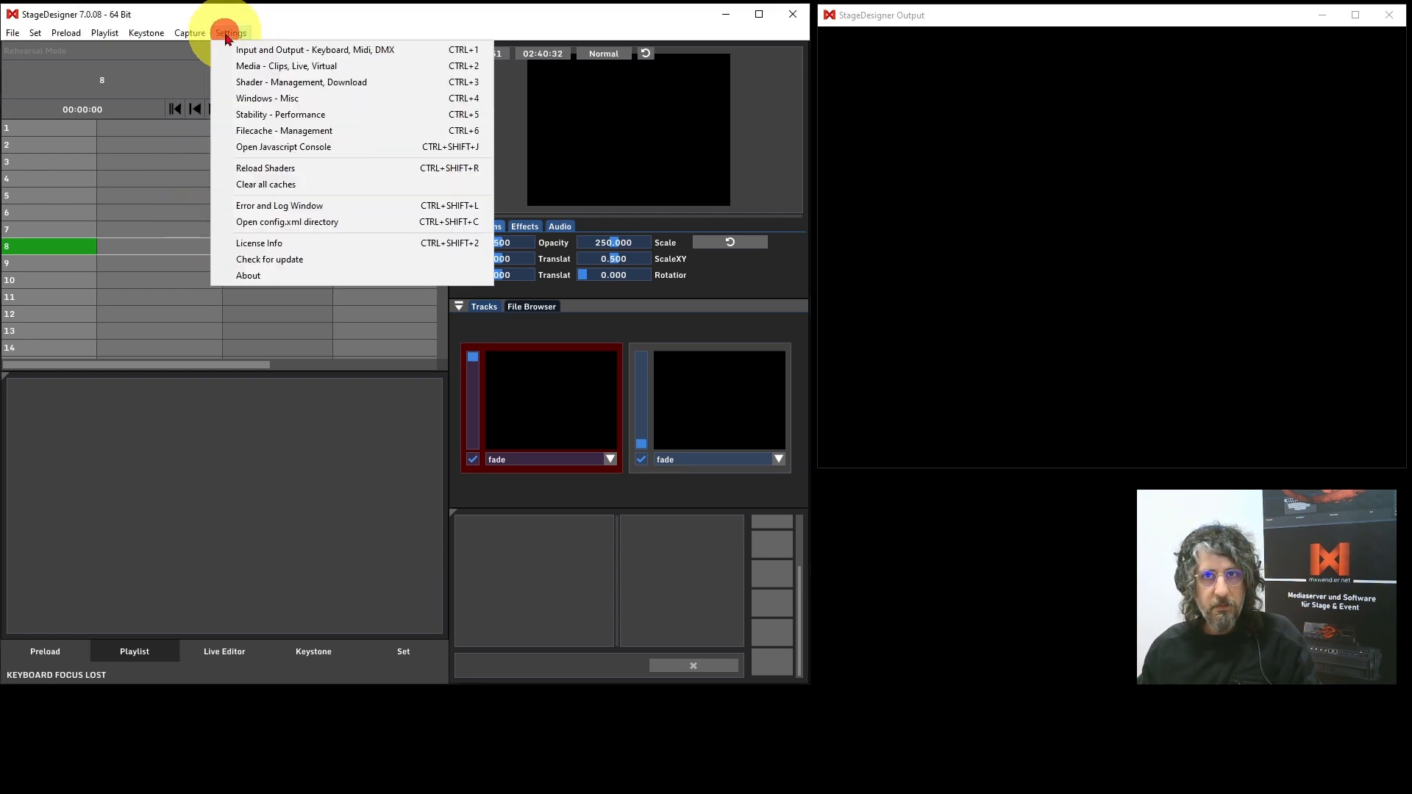
{"action": "left_click", "coordinate": [259, 50]}
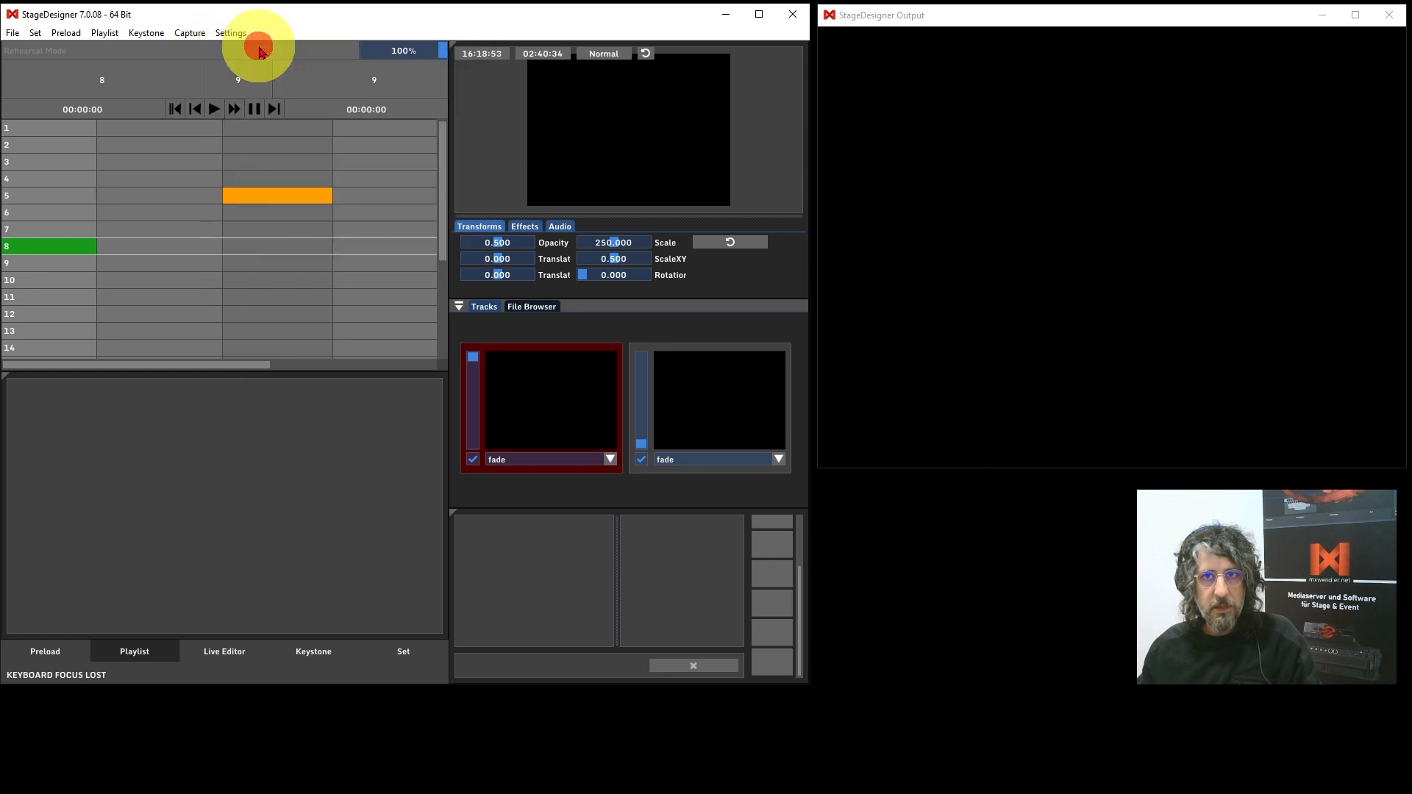
{"action": "left_click", "coordinate": [399, 168]}
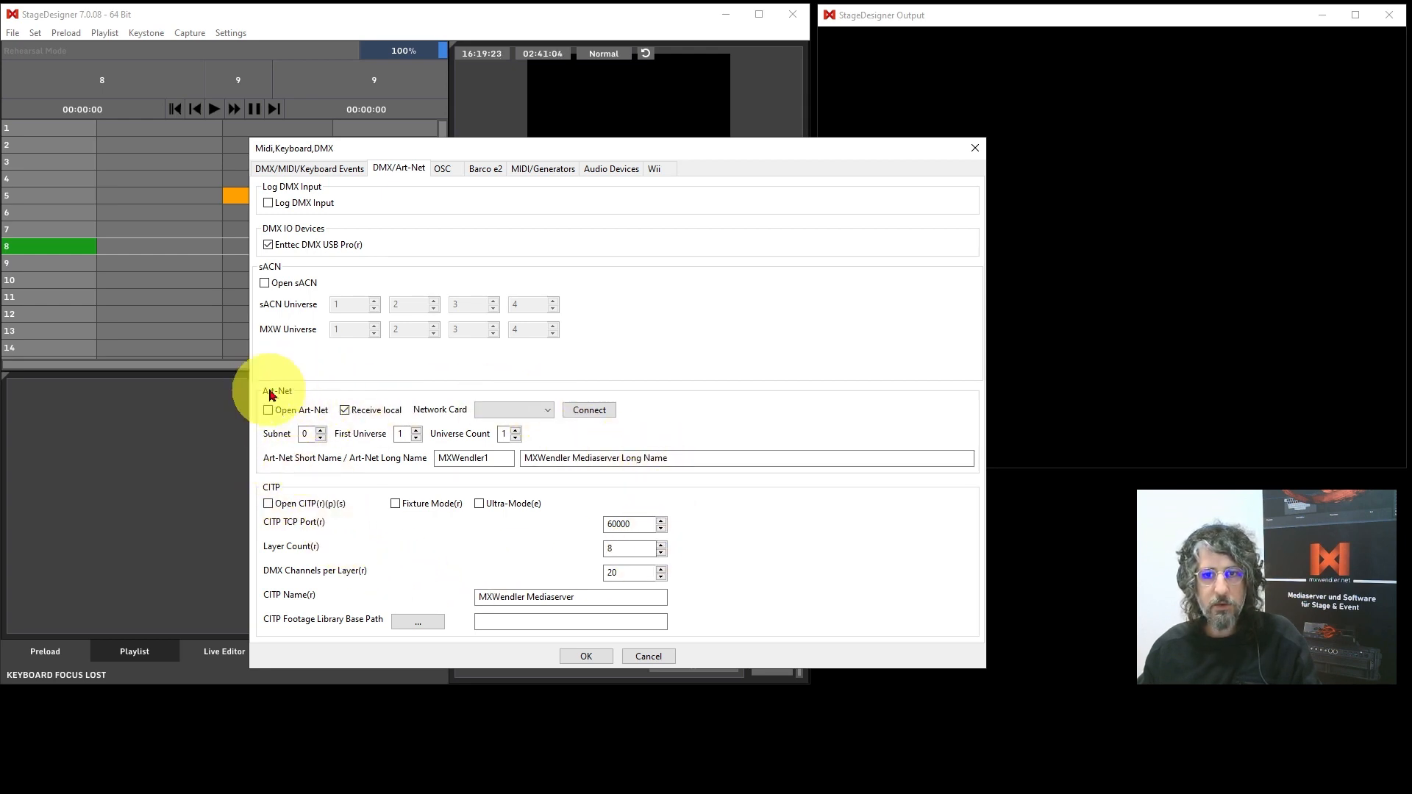
{"action": "left_click", "coordinate": [637, 656]}
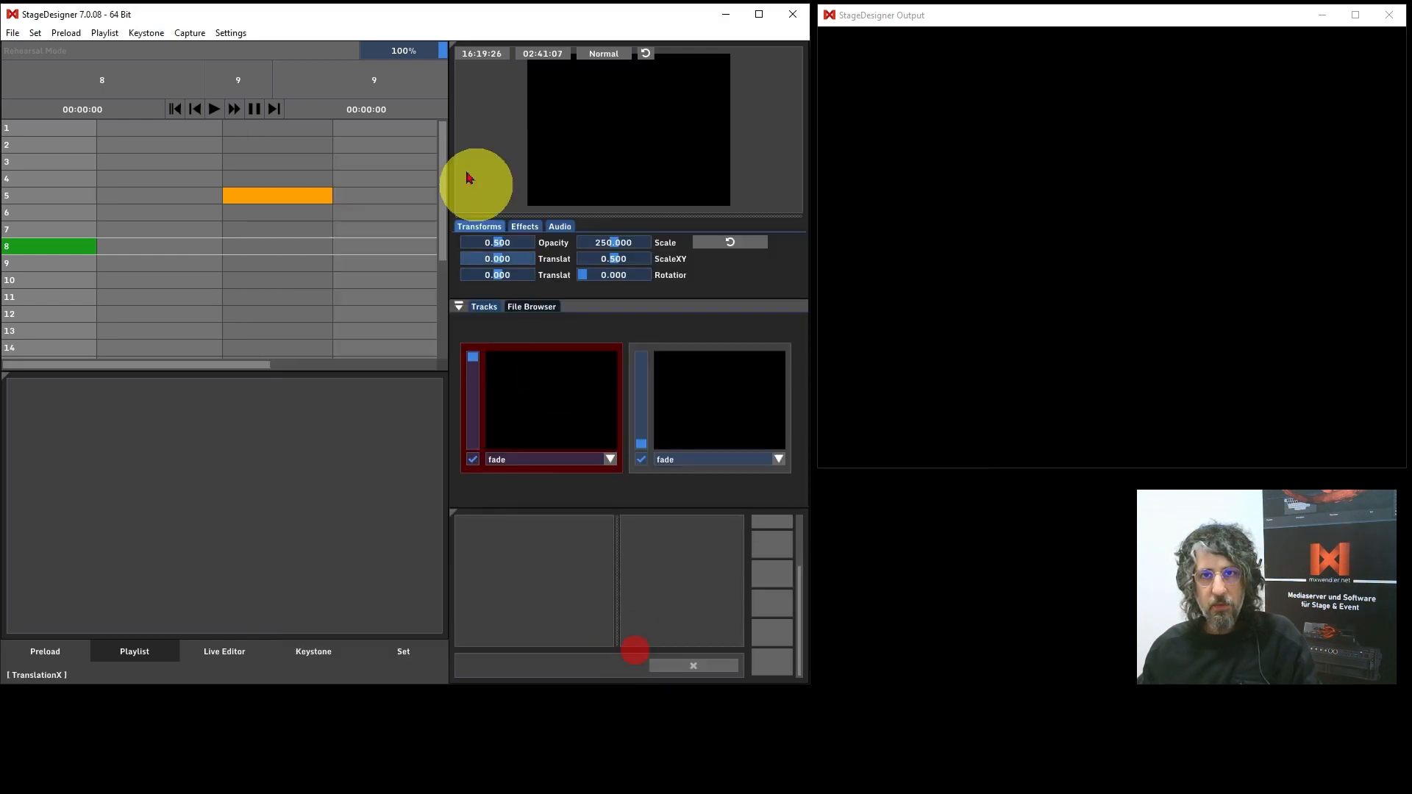
- Add a DMX command to the empty cell in playlist row 5, in the second column
{"action": "left_click", "coordinate": [240, 175]}
{"action": "left_click", "coordinate": [240, 166]}
{"action": "left_click", "coordinate": [239, 177]}
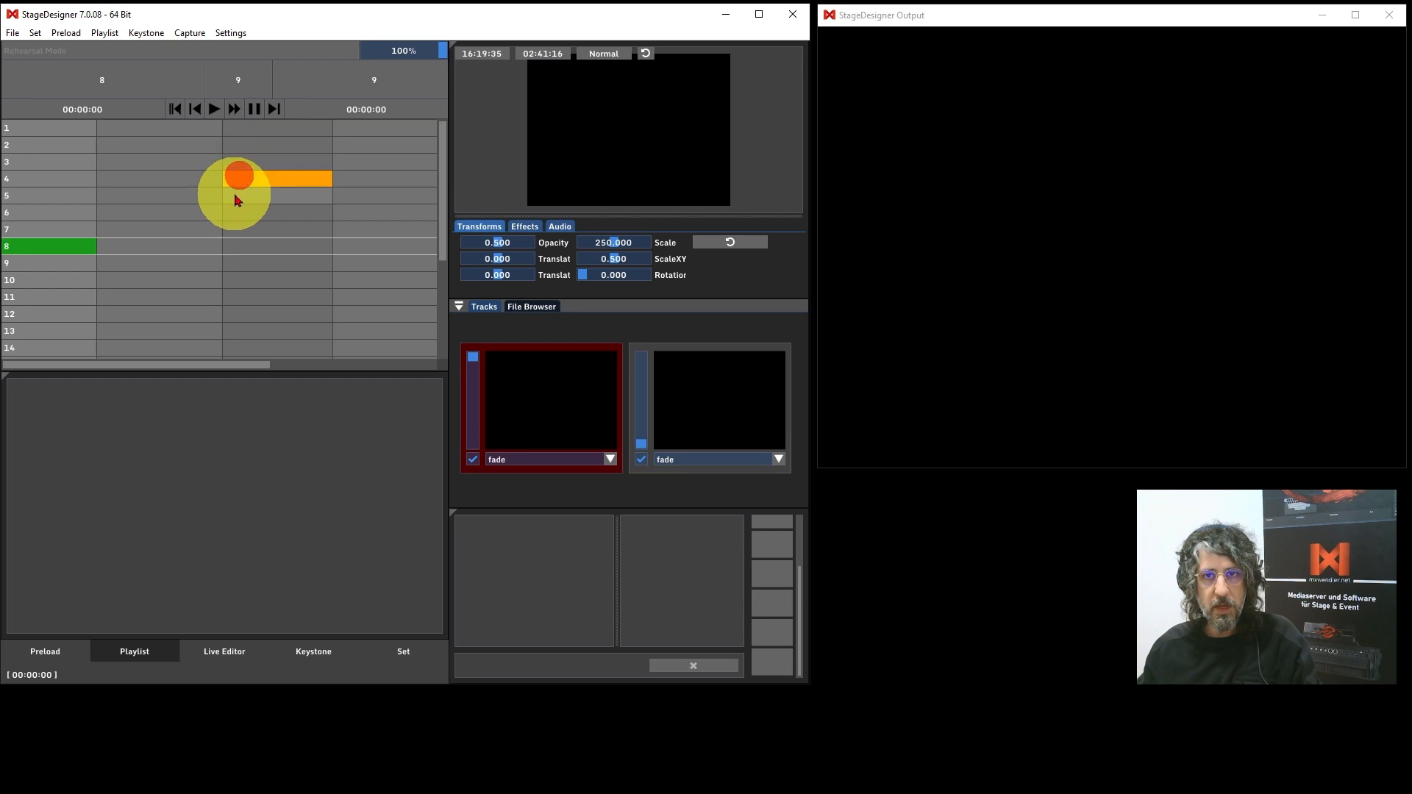
{"action": "left_click", "coordinate": [235, 195]}
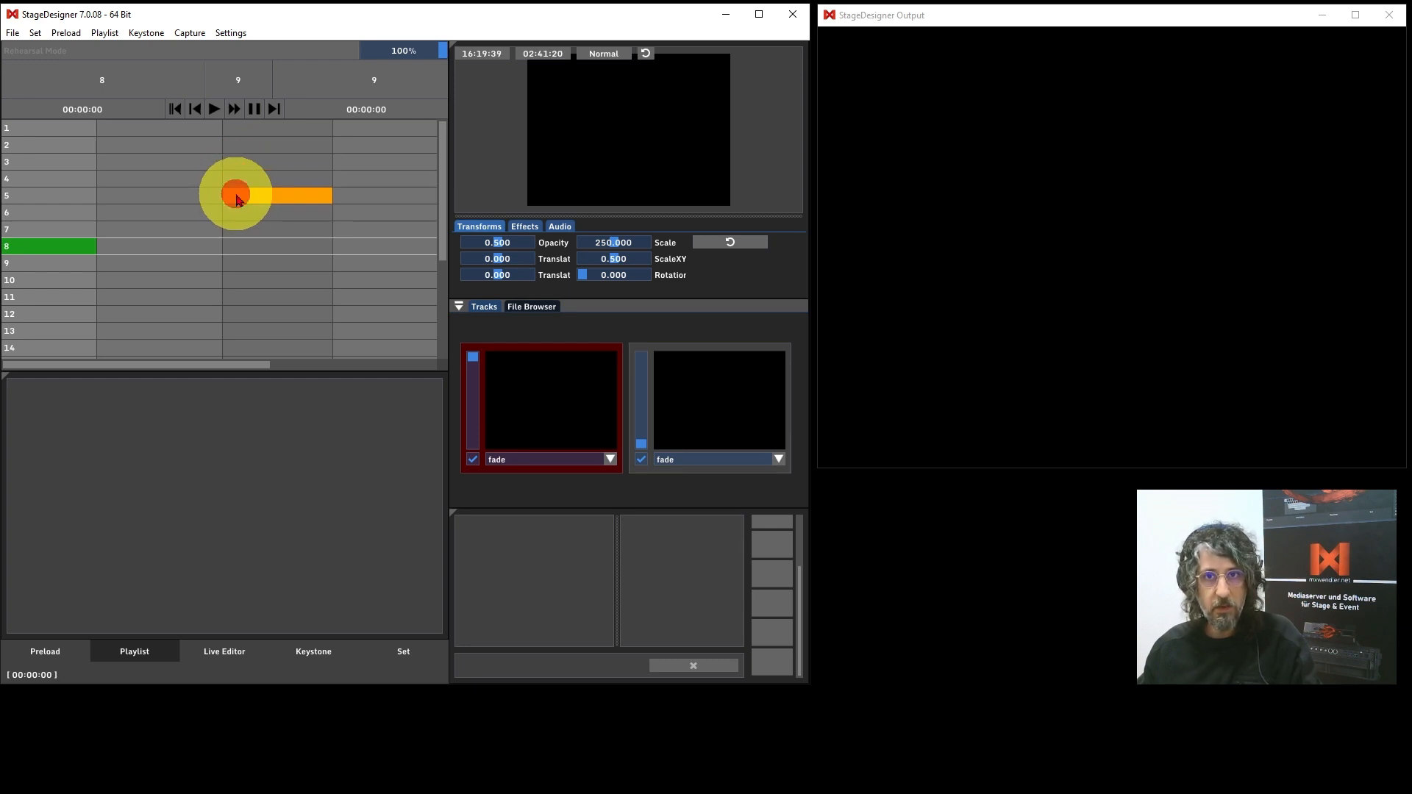
{"action": "right_click", "coordinate": [236, 198]}
{"action": "mouse_move", "coordinate": [285, 254]}
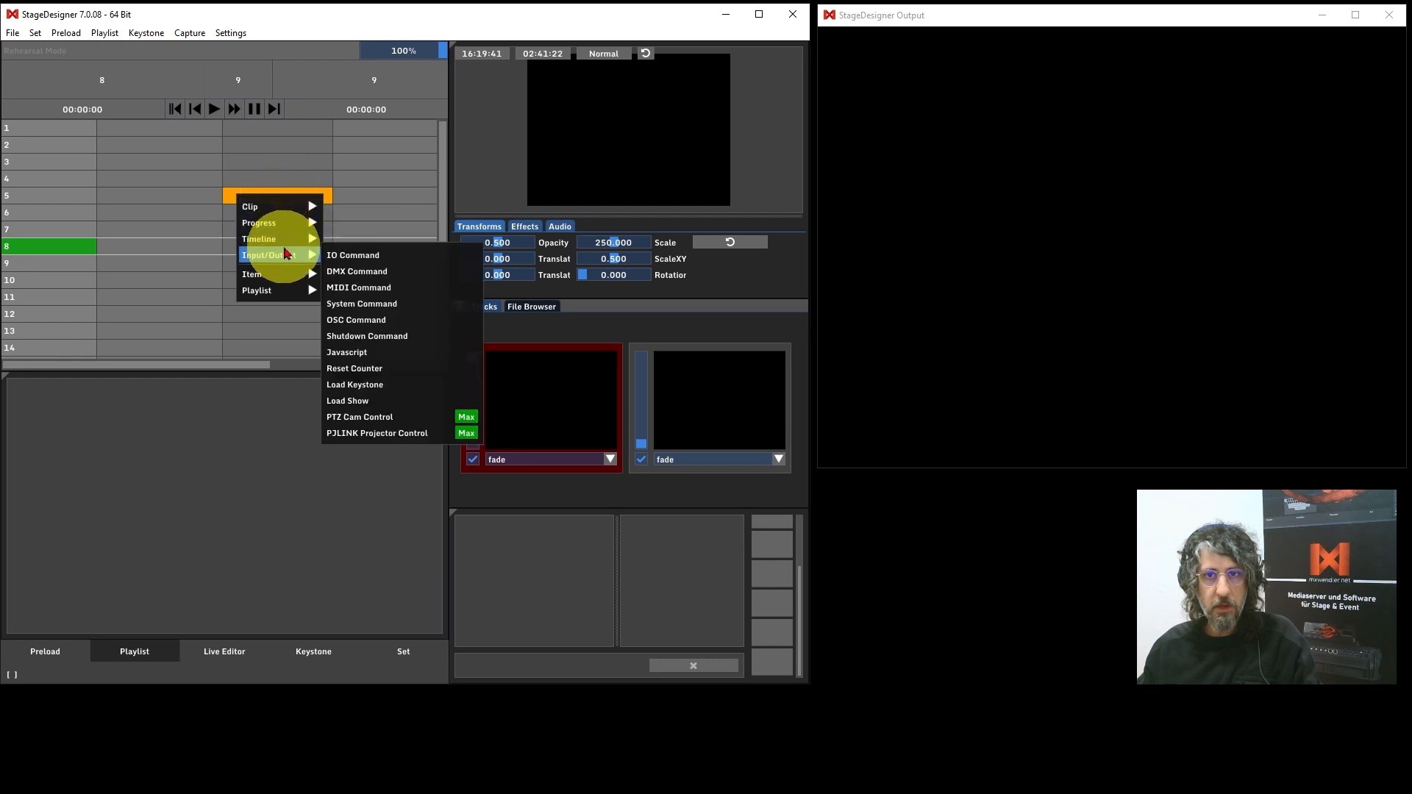
{"action": "mouse_move", "coordinate": [249, 206]}
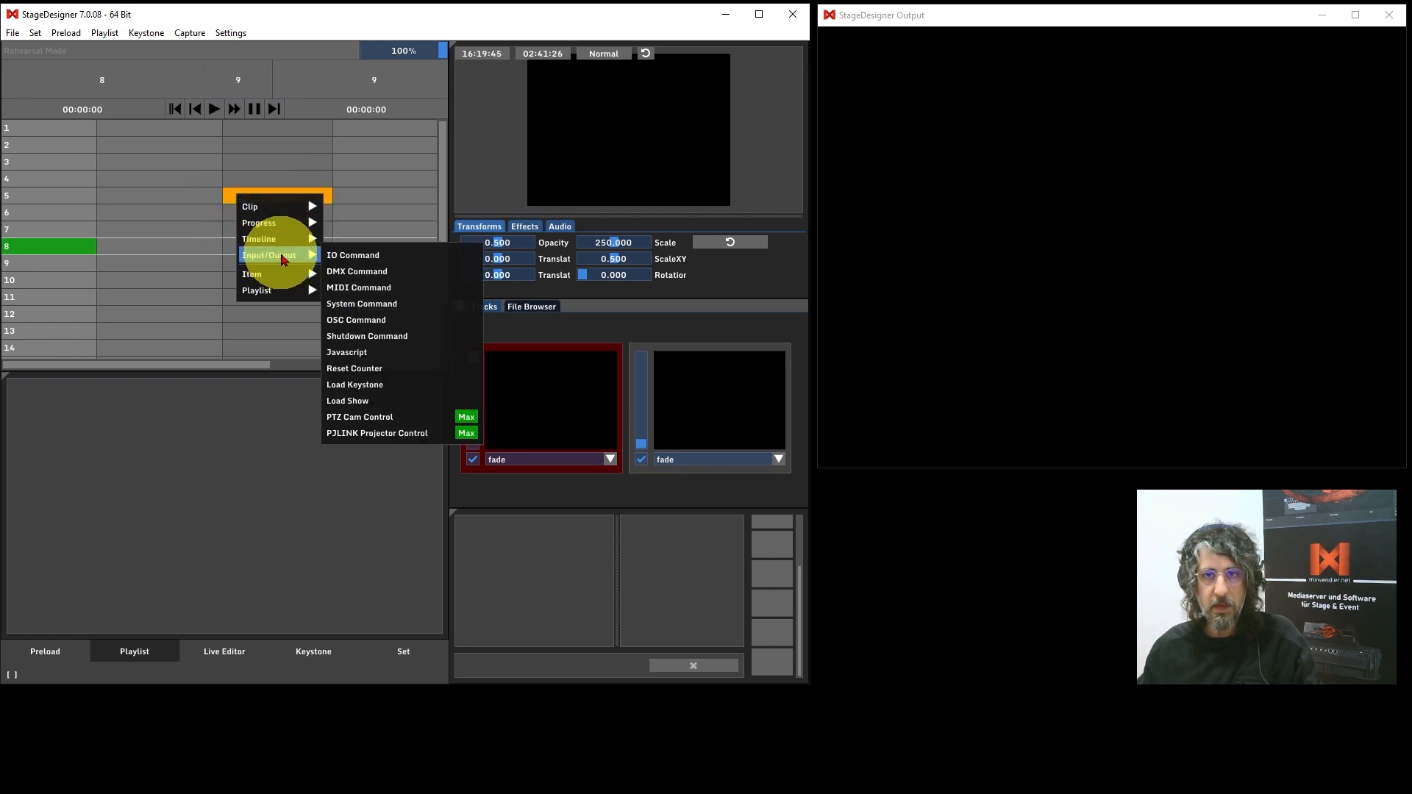
{"action": "left_click", "coordinate": [363, 271]}
{"action": "left_click", "coordinate": [259, 198]}
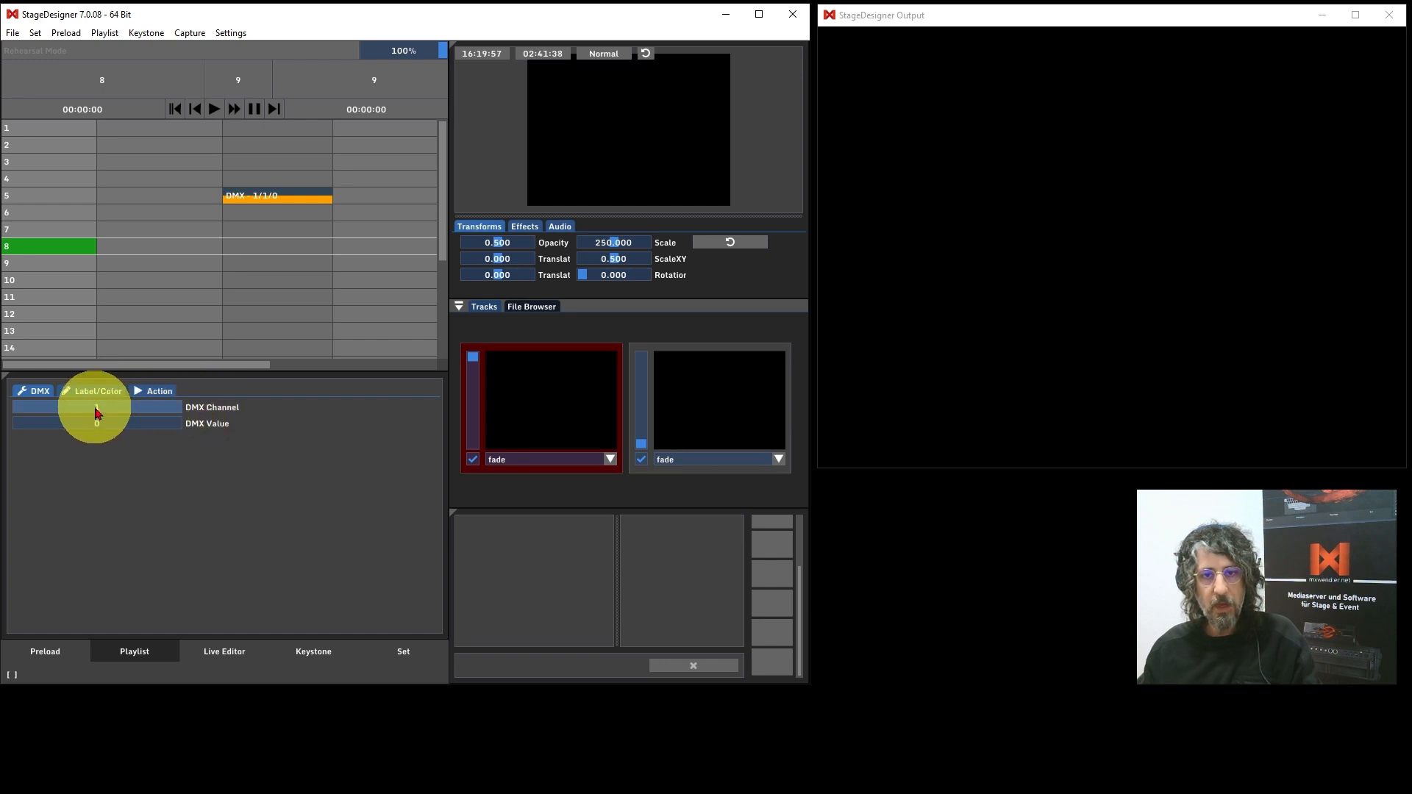
- Set the row 5 DMX command to channel 10 with value 255, and play that row
{"action": "left_click_drag", "start_coordinate": [96, 414], "coordinate": [102, 414]}
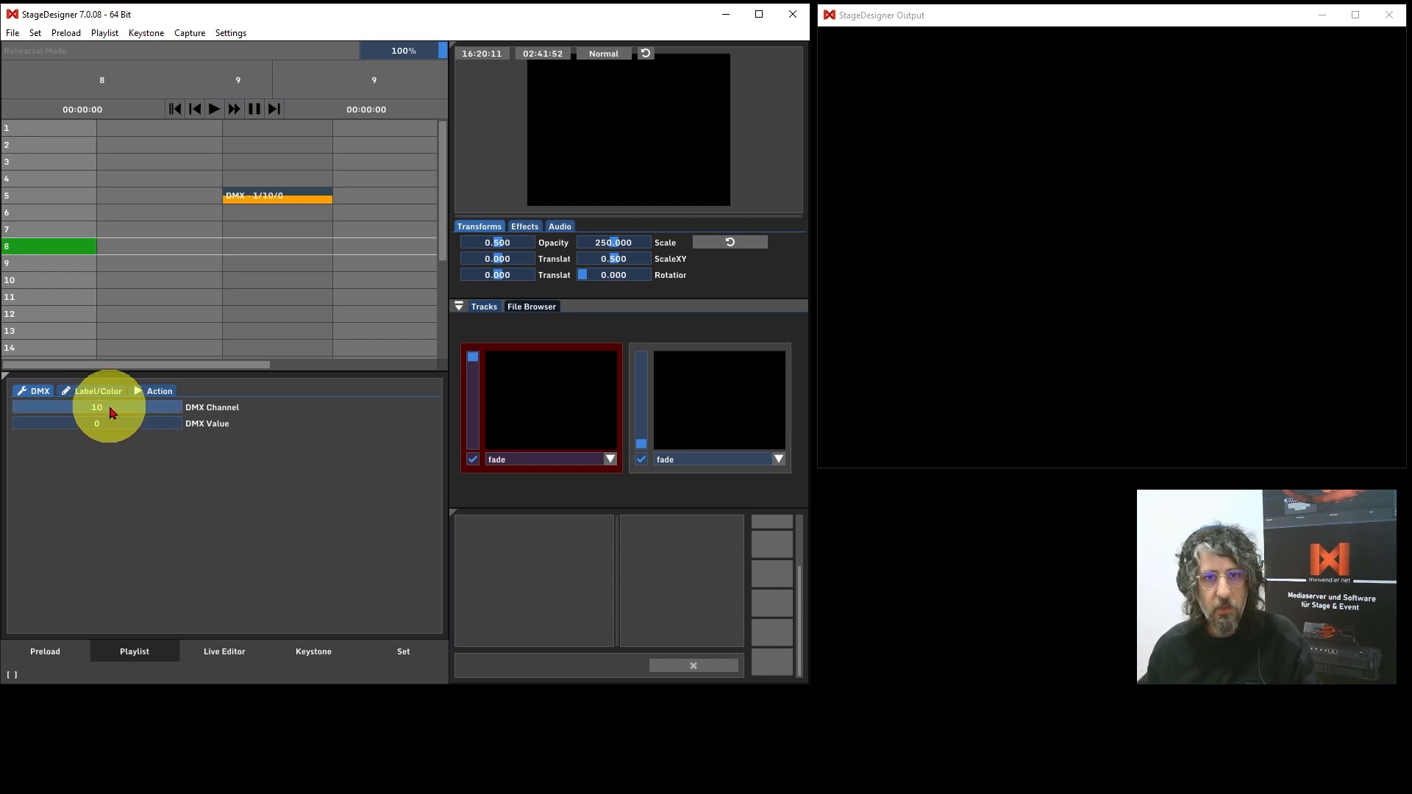
{"action": "left_click_drag", "start_coordinate": [102, 429], "coordinate": [252, 412]}
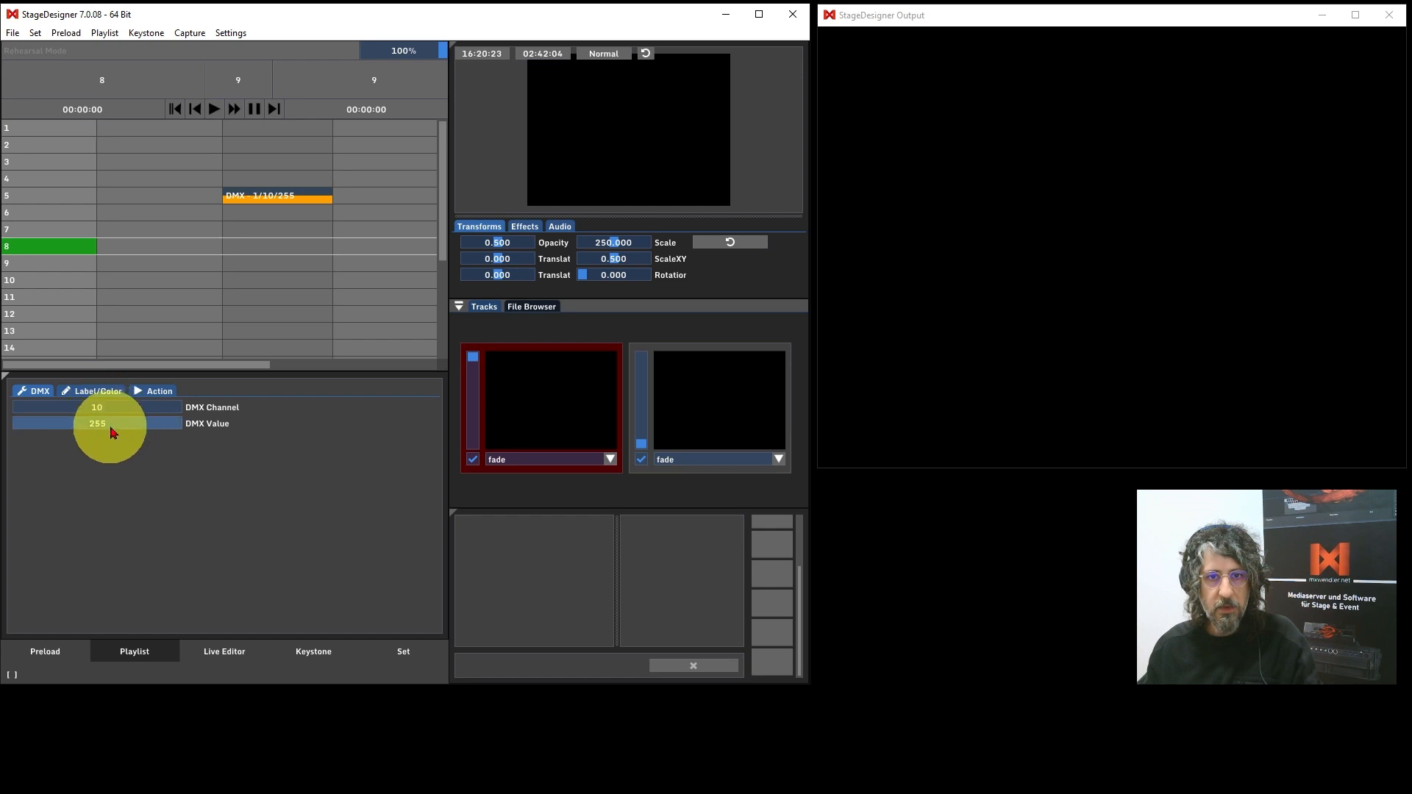
{"action": "left_click", "coordinate": [65, 195]}
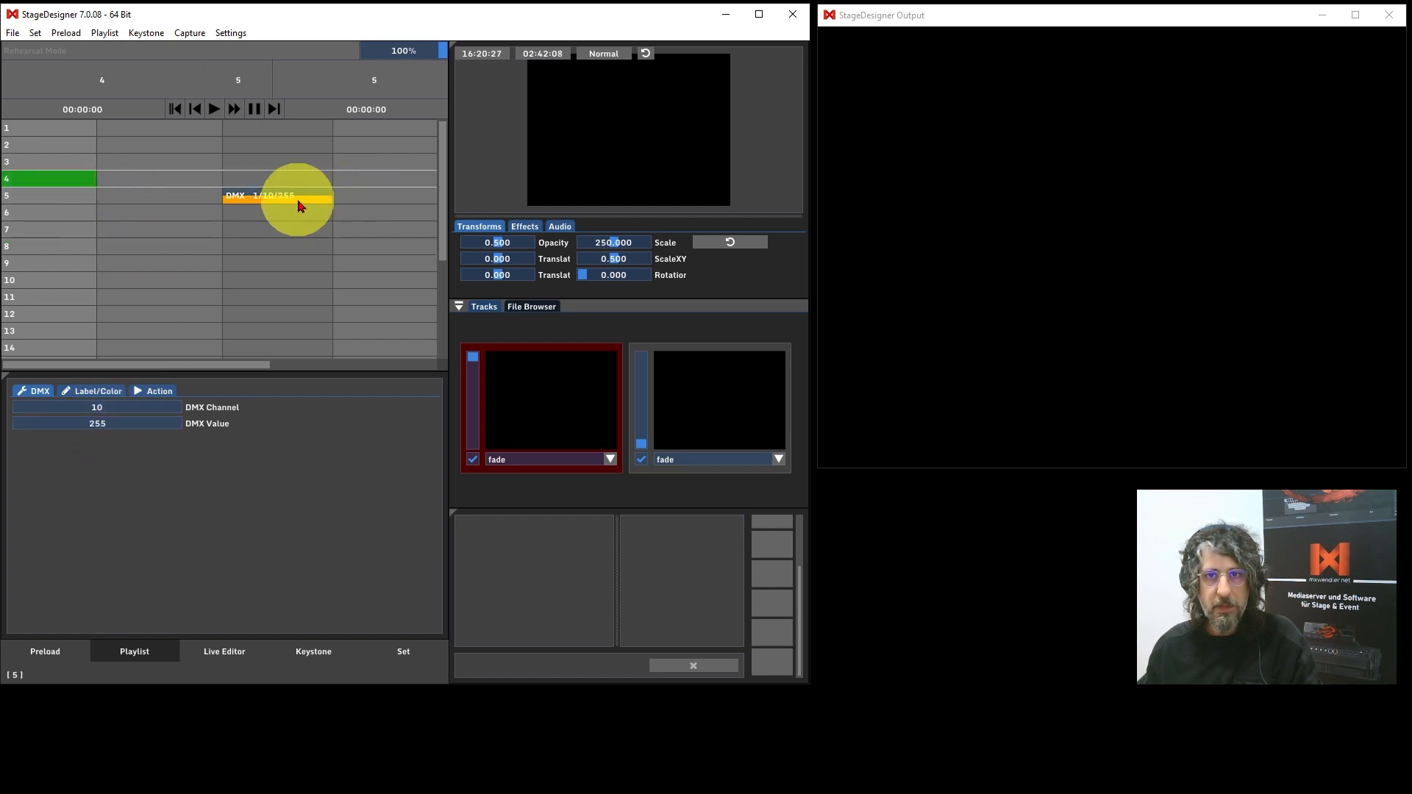
{"action": "left_click", "coordinate": [213, 109]}
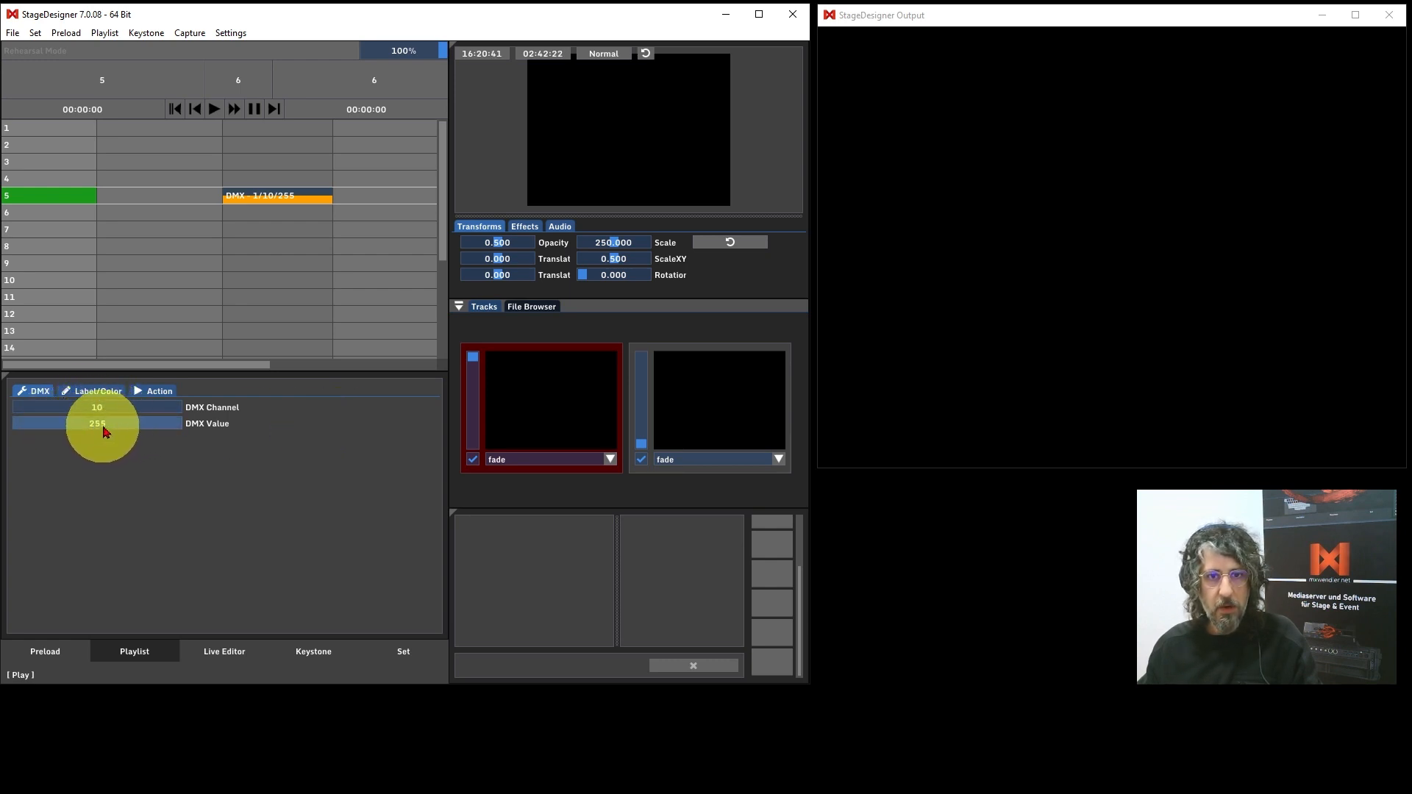
- Set the row 5 command's DMX value to 0 and place a copy of it in row 6 directly below
{"action": "left_click_drag", "start_coordinate": [107, 422], "coordinate": [0, 469]}
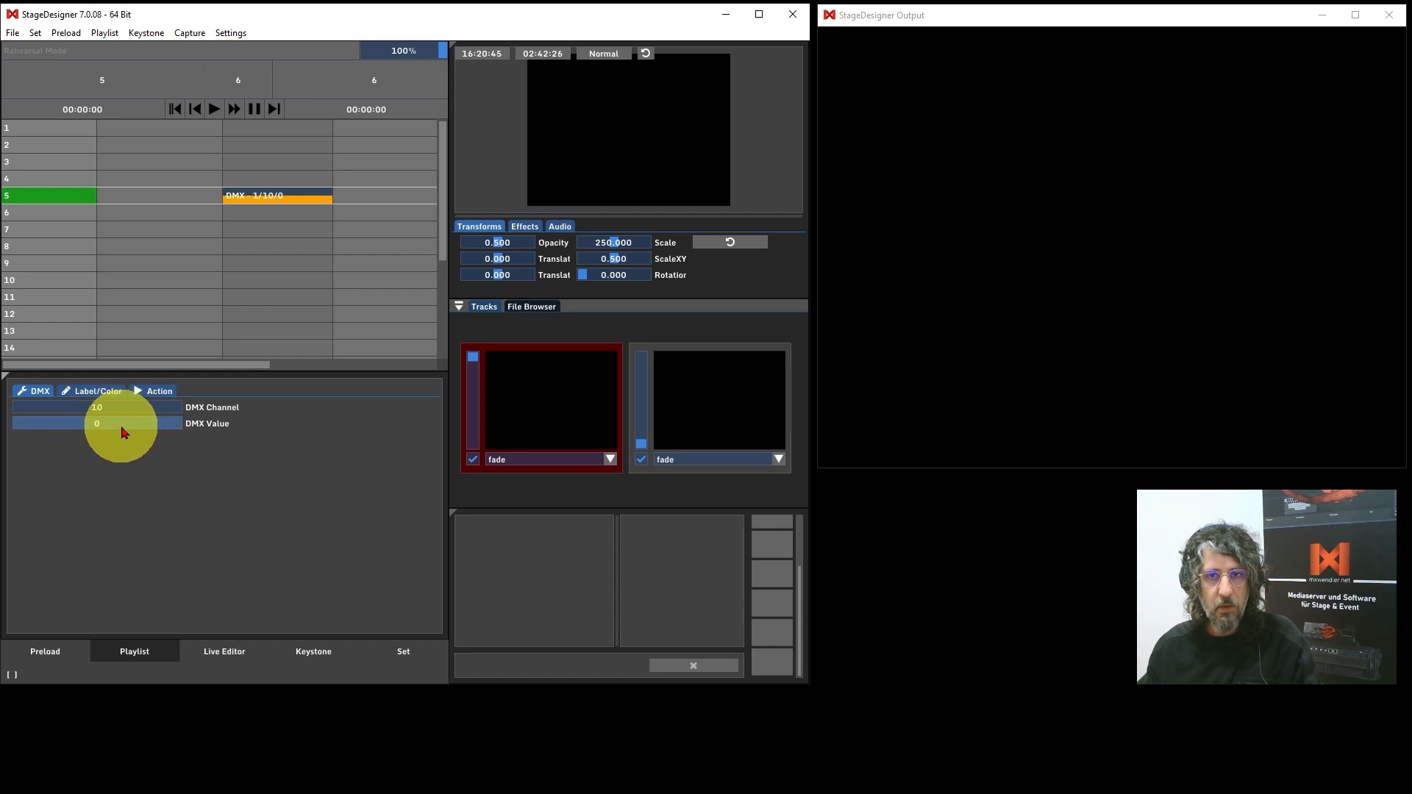
{"action": "right_click", "coordinate": [276, 200]}
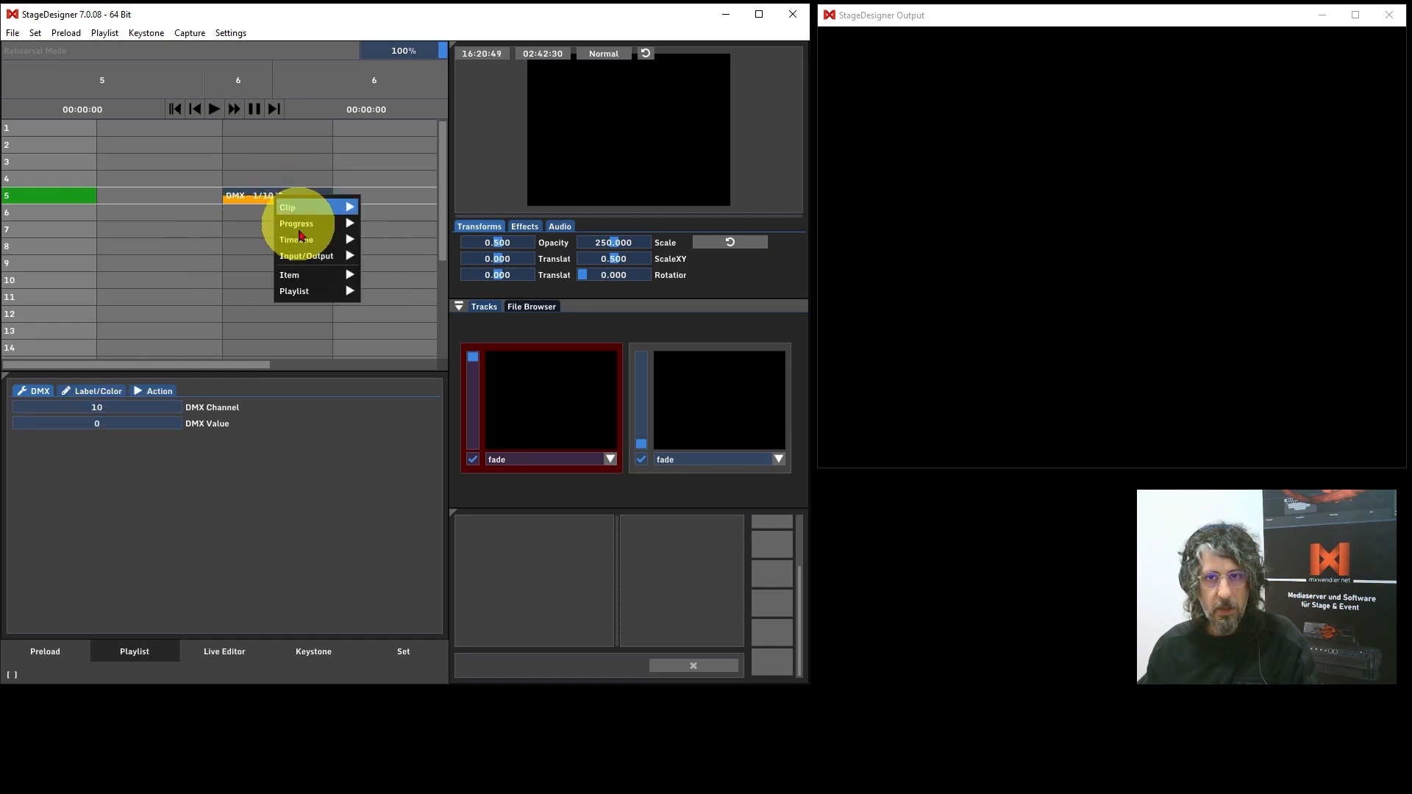
{"action": "mouse_move", "coordinate": [300, 275]}
{"action": "left_click", "coordinate": [374, 308]}
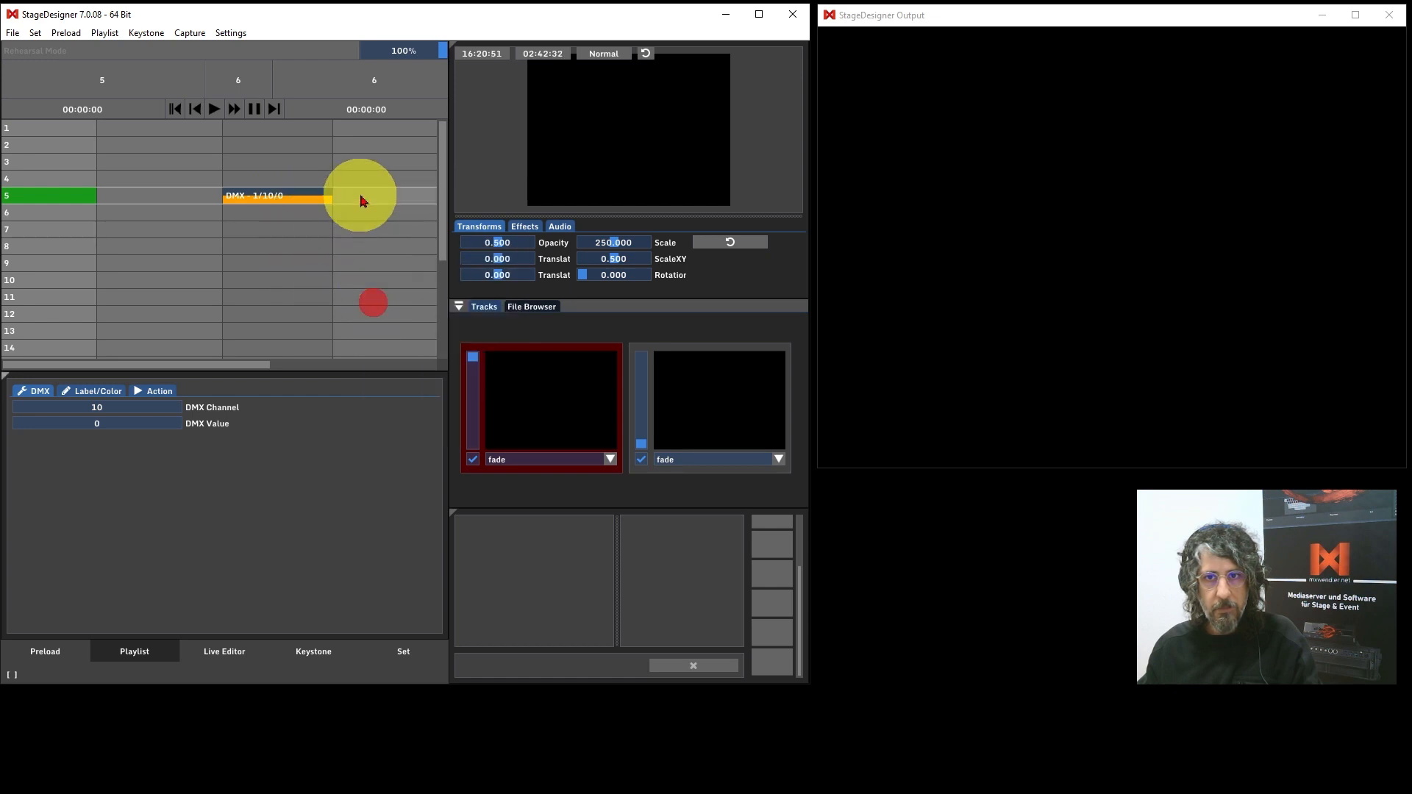
{"action": "left_click", "coordinate": [359, 196]}
{"action": "right_click", "coordinate": [359, 196]}
{"action": "mouse_move", "coordinate": [378, 274]}
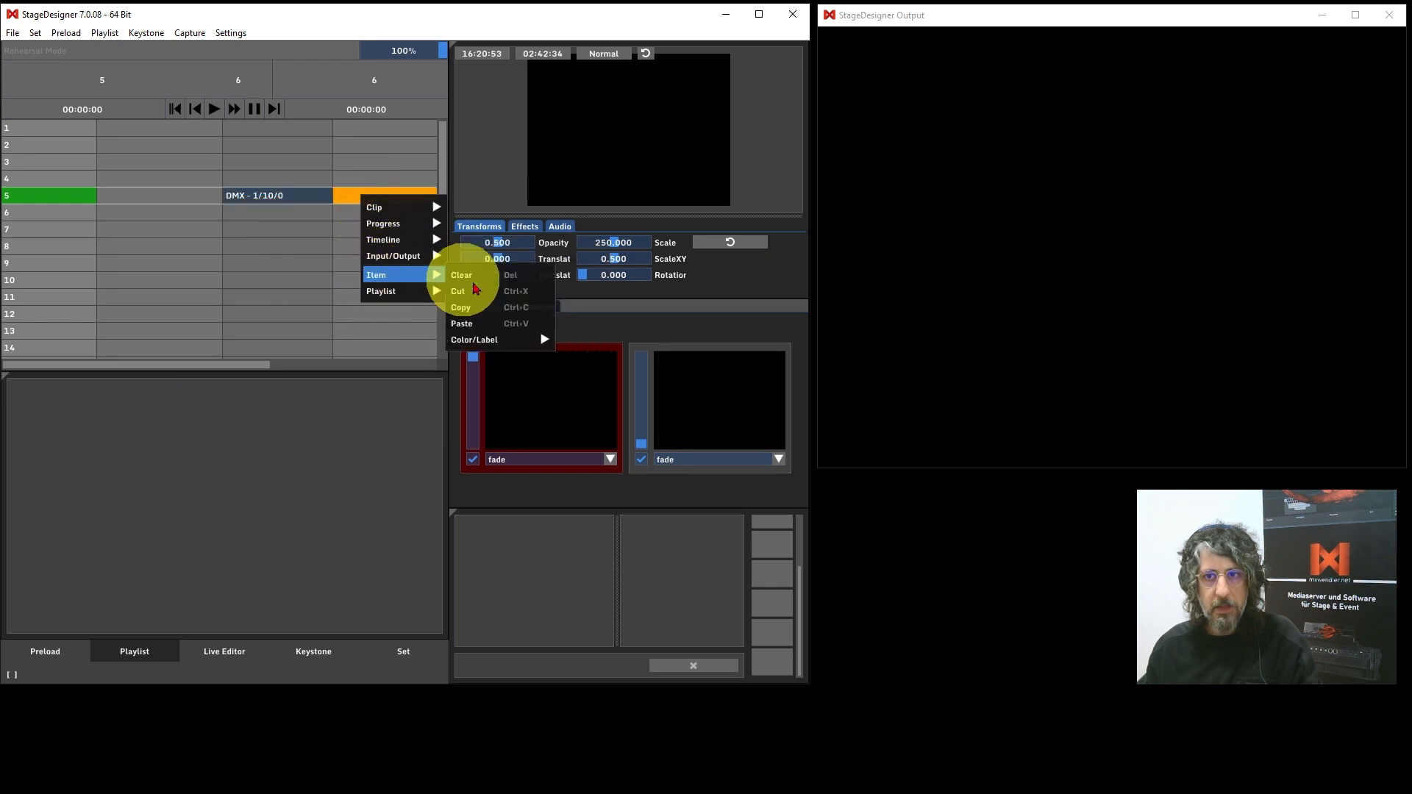
{"action": "left_click", "coordinate": [472, 322]}
{"action": "left_click_drag", "start_coordinate": [354, 196], "coordinate": [277, 214]}
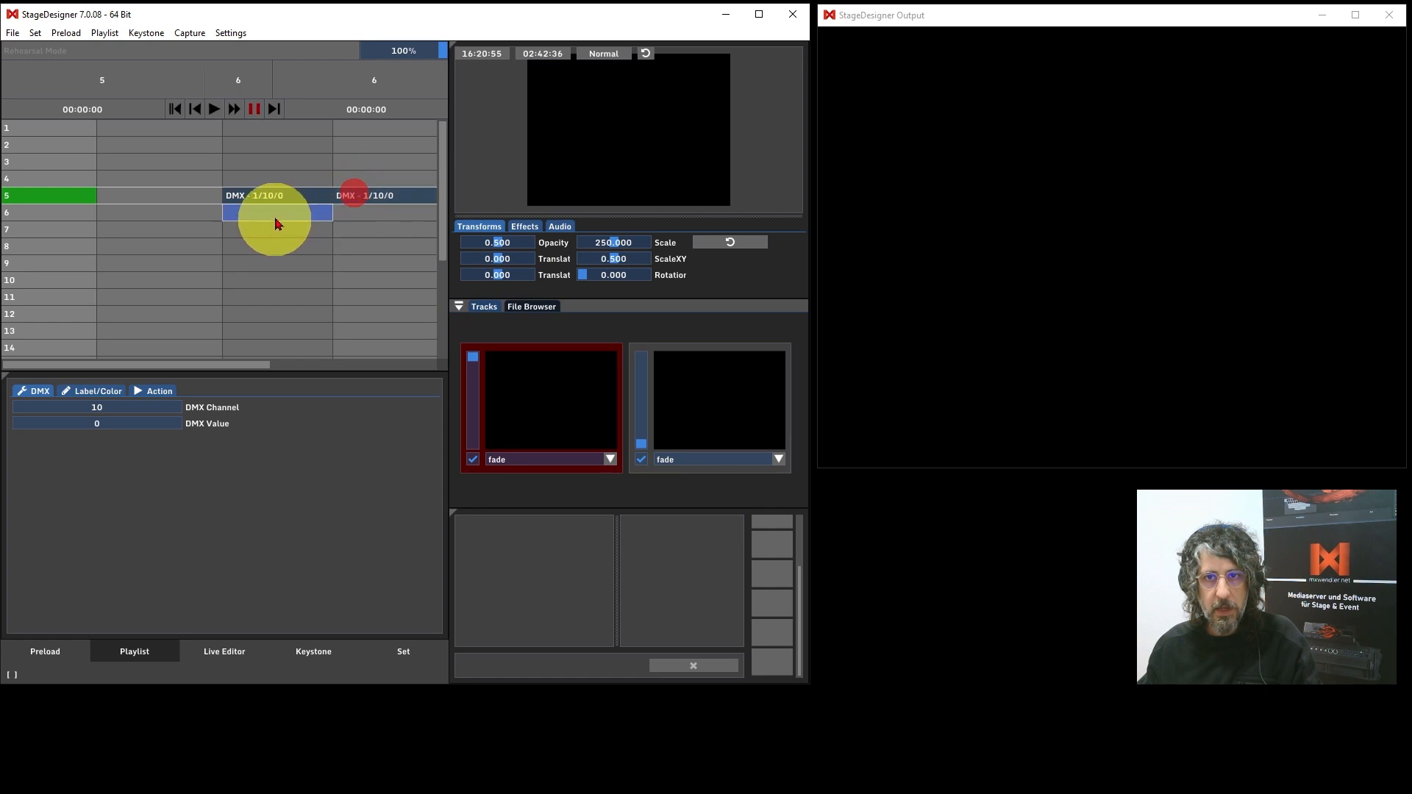
- Set the DMX value of the row 5 command to 255 and check the row 6 command's settings
{"action": "left_click", "coordinate": [270, 195]}
{"action": "left_click_drag", "start_coordinate": [105, 416], "coordinate": [277, 419]}
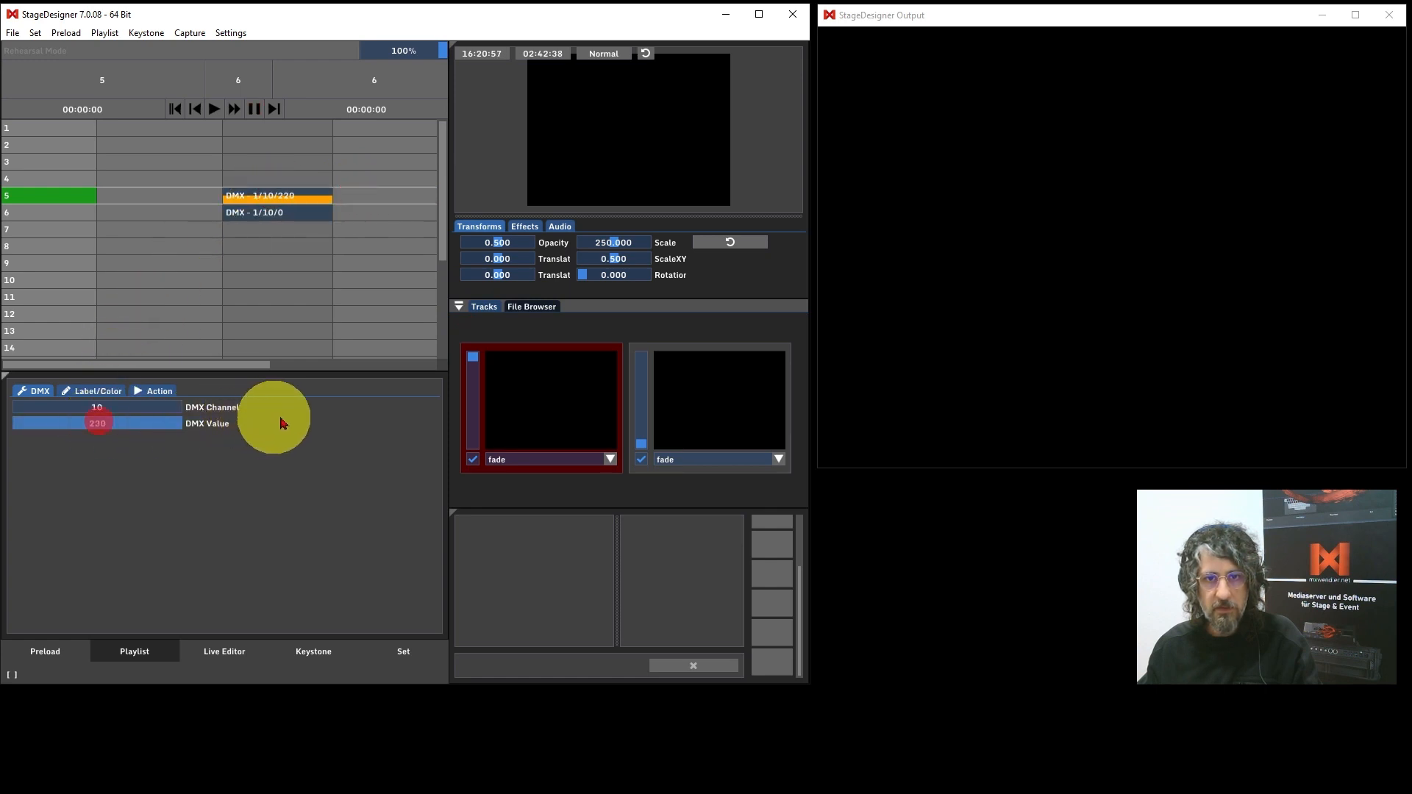
{"action": "left_click", "coordinate": [285, 214]}
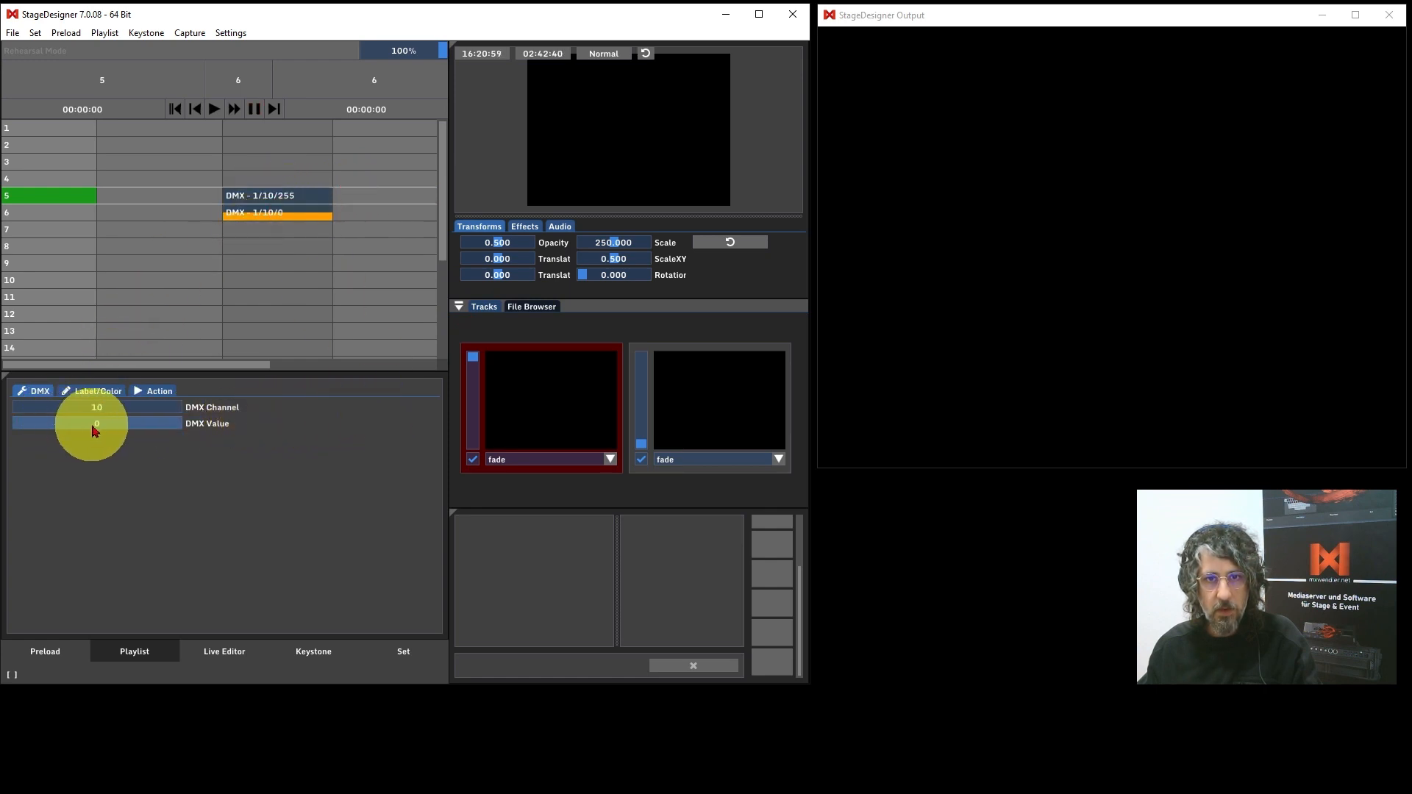
- Cue playlist row 5 and play rows 5 and 6 one after the other to test both DMX commands
{"action": "left_click", "coordinate": [61, 197]}
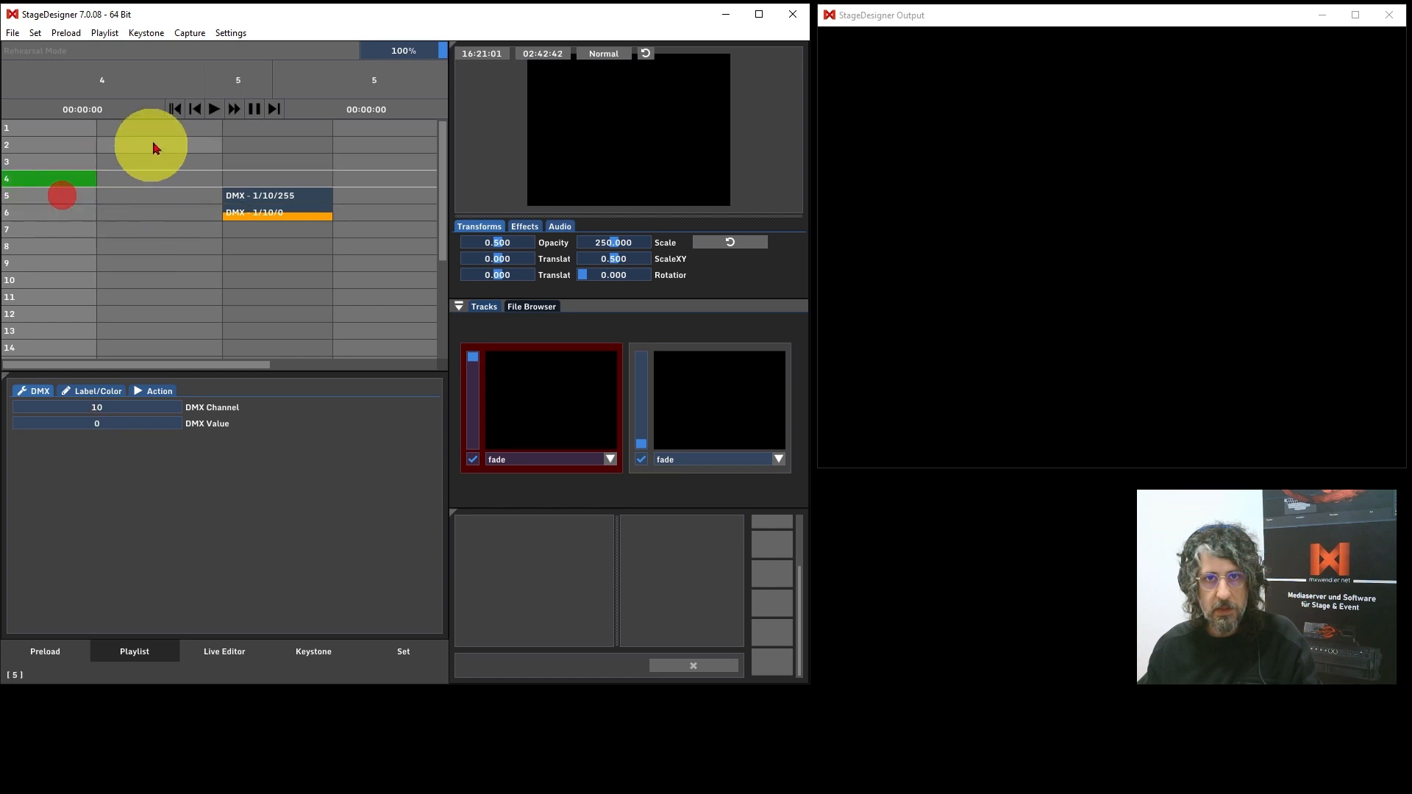
{"action": "left_click", "coordinate": [214, 109]}
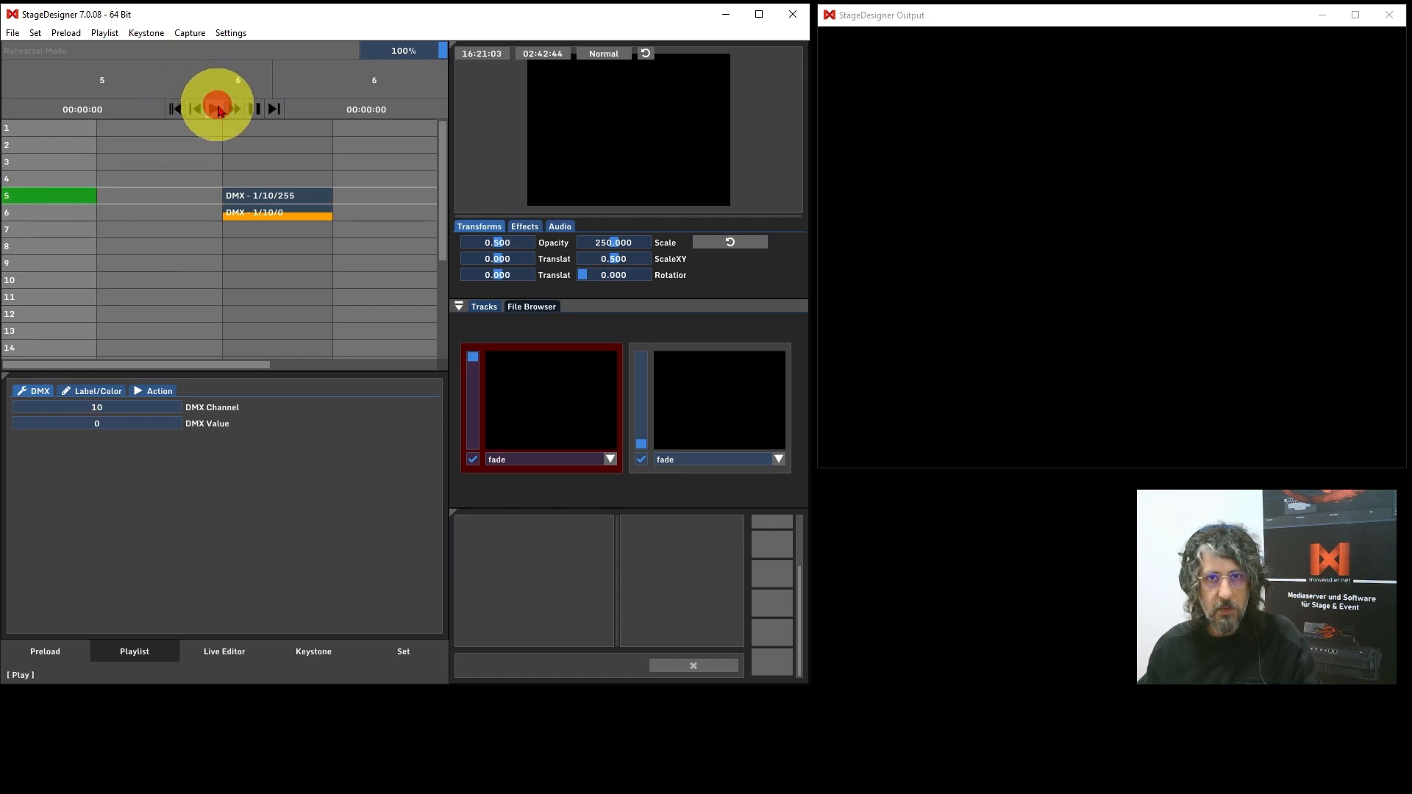
{"action": "left_click", "coordinate": [215, 109]}
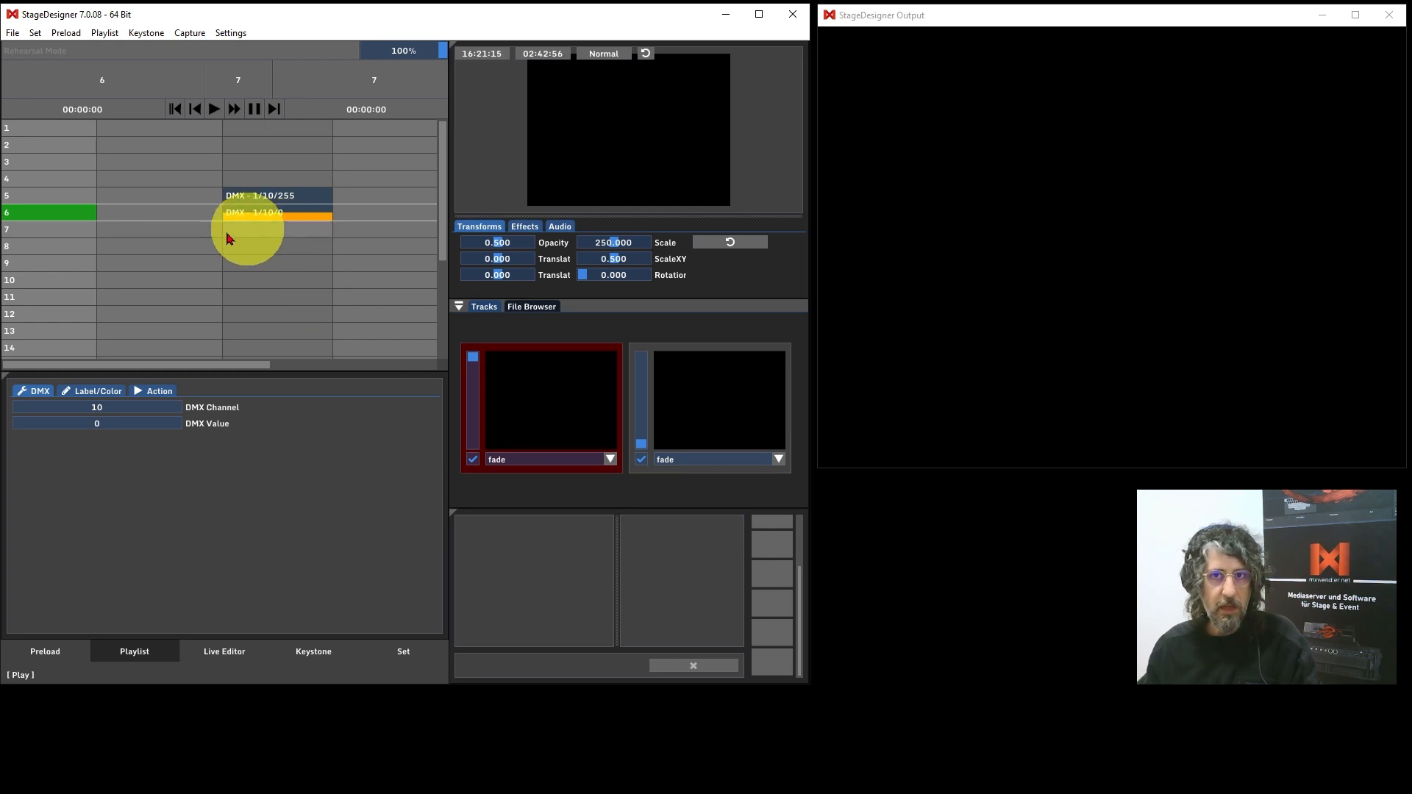
- Compare the channel and value settings of the DMX commands in rows 5 and 6
{"action": "left_click", "coordinate": [258, 195]}
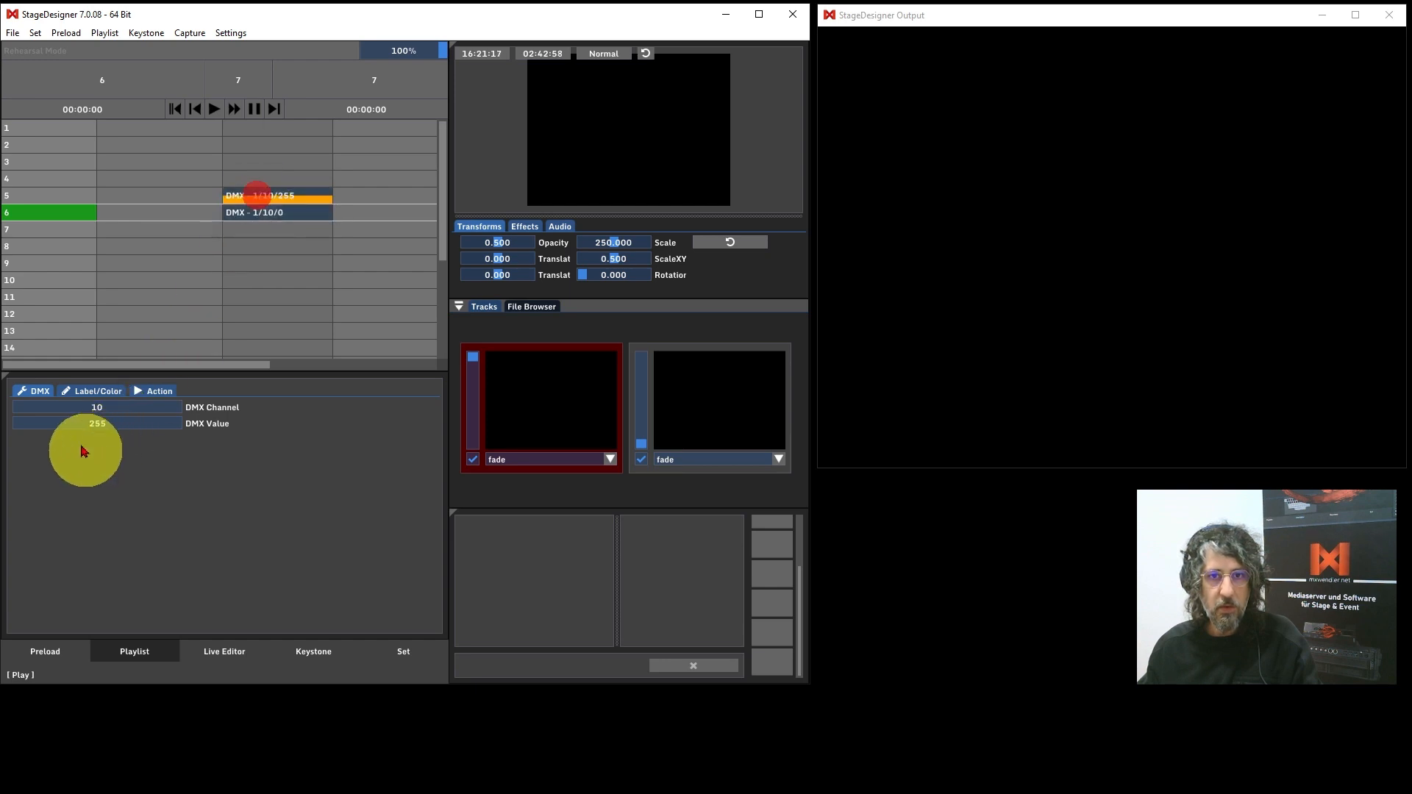
{"action": "left_click", "coordinate": [272, 215]}
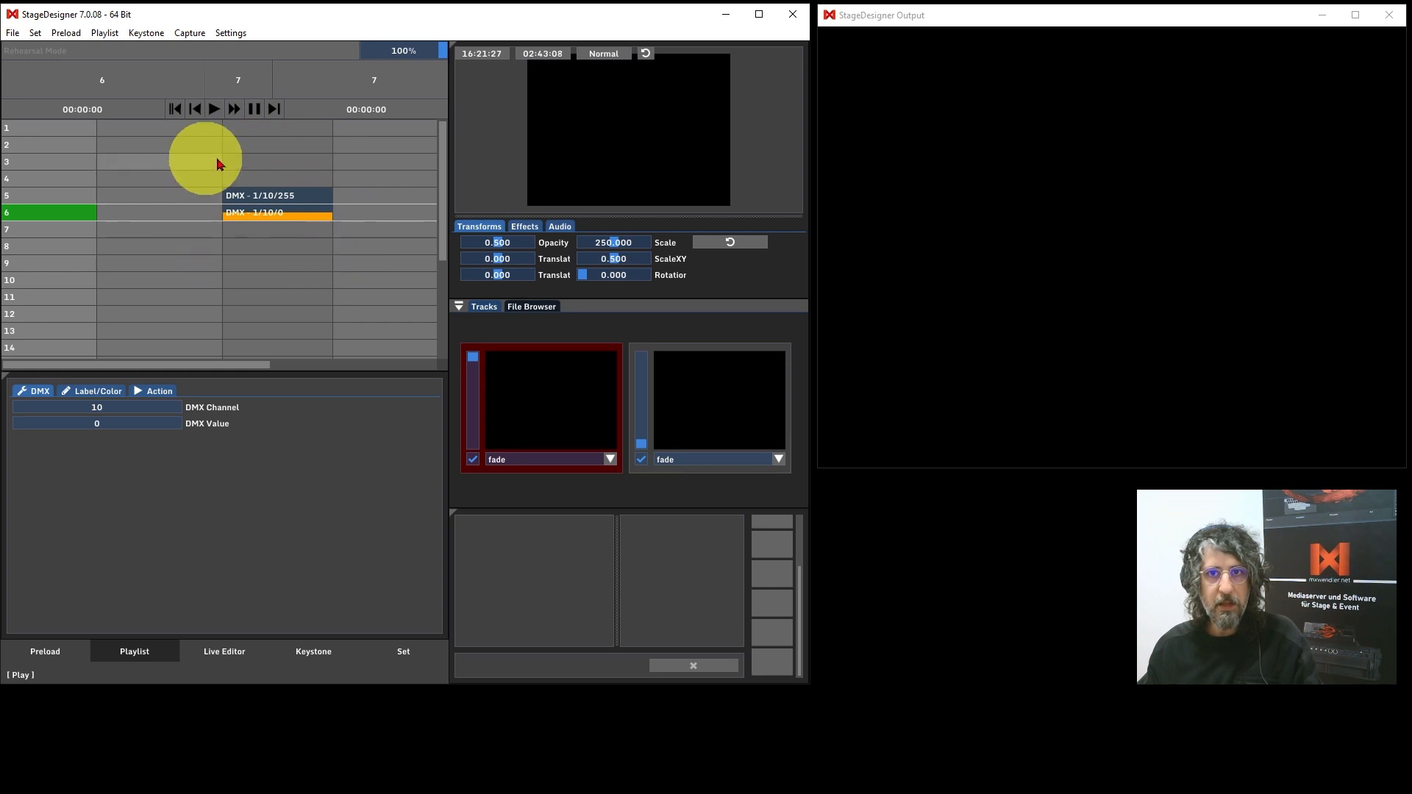
{"action": "left_click", "coordinate": [283, 194]}
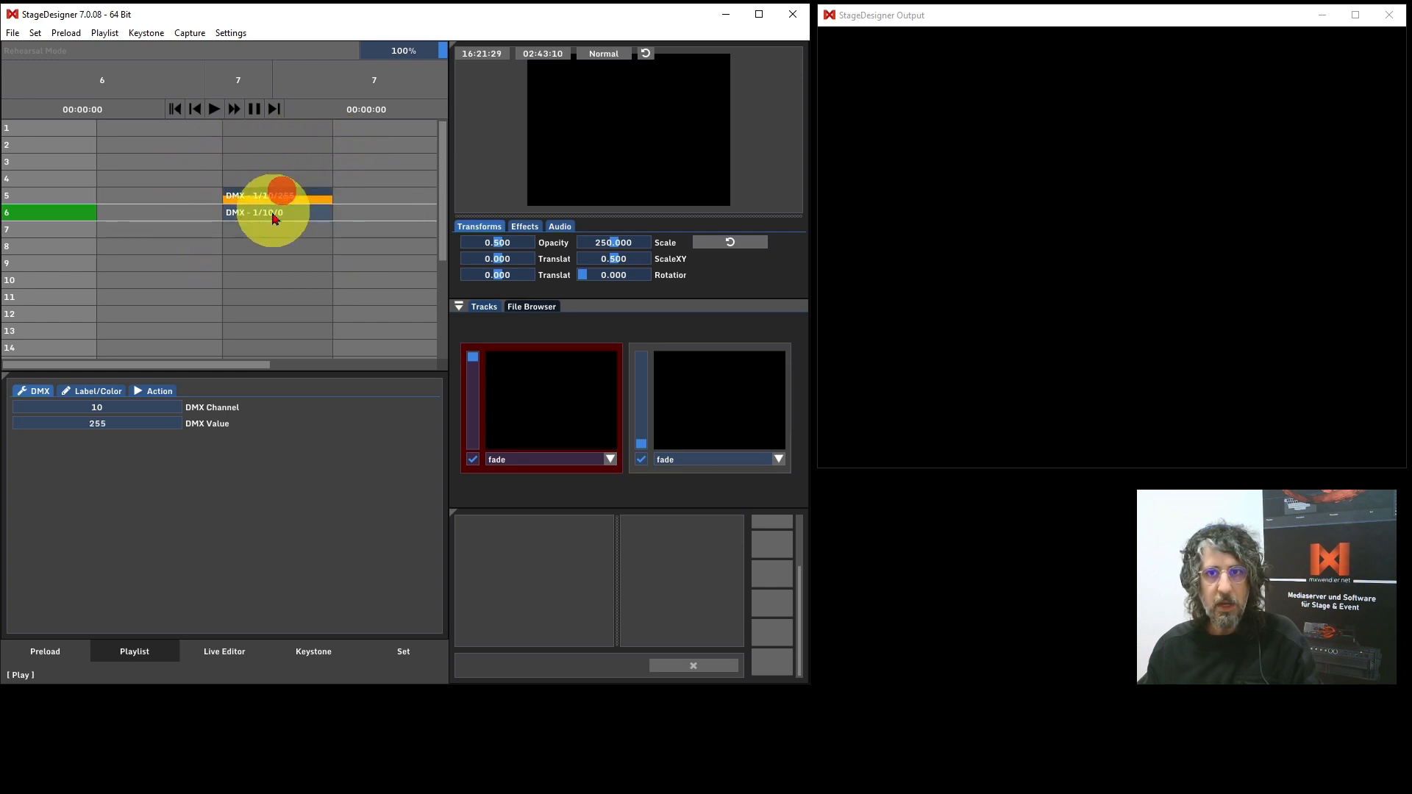
{"action": "left_click", "coordinate": [267, 197]}
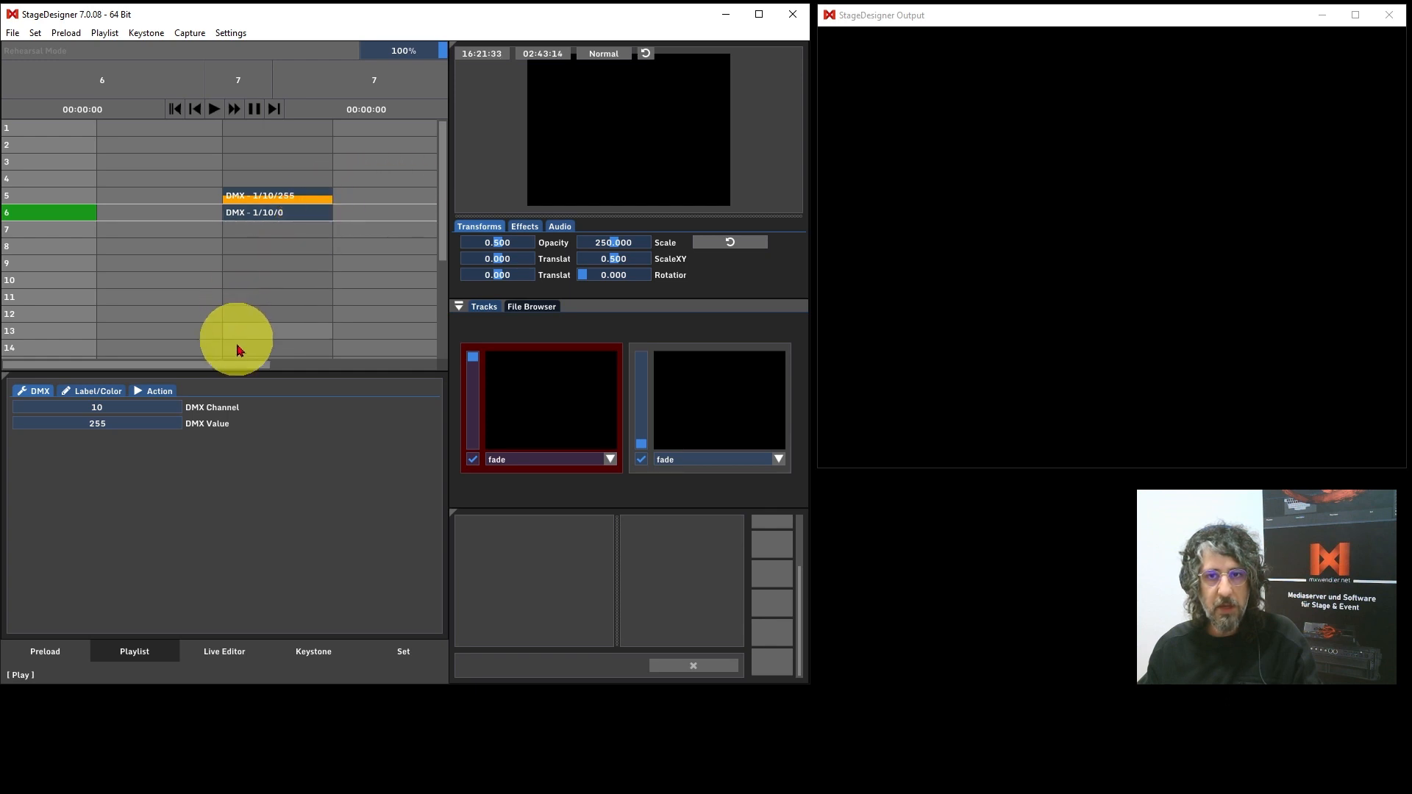
{"action": "left_click_drag", "start_coordinate": [236, 364], "coordinate": [155, 359]}
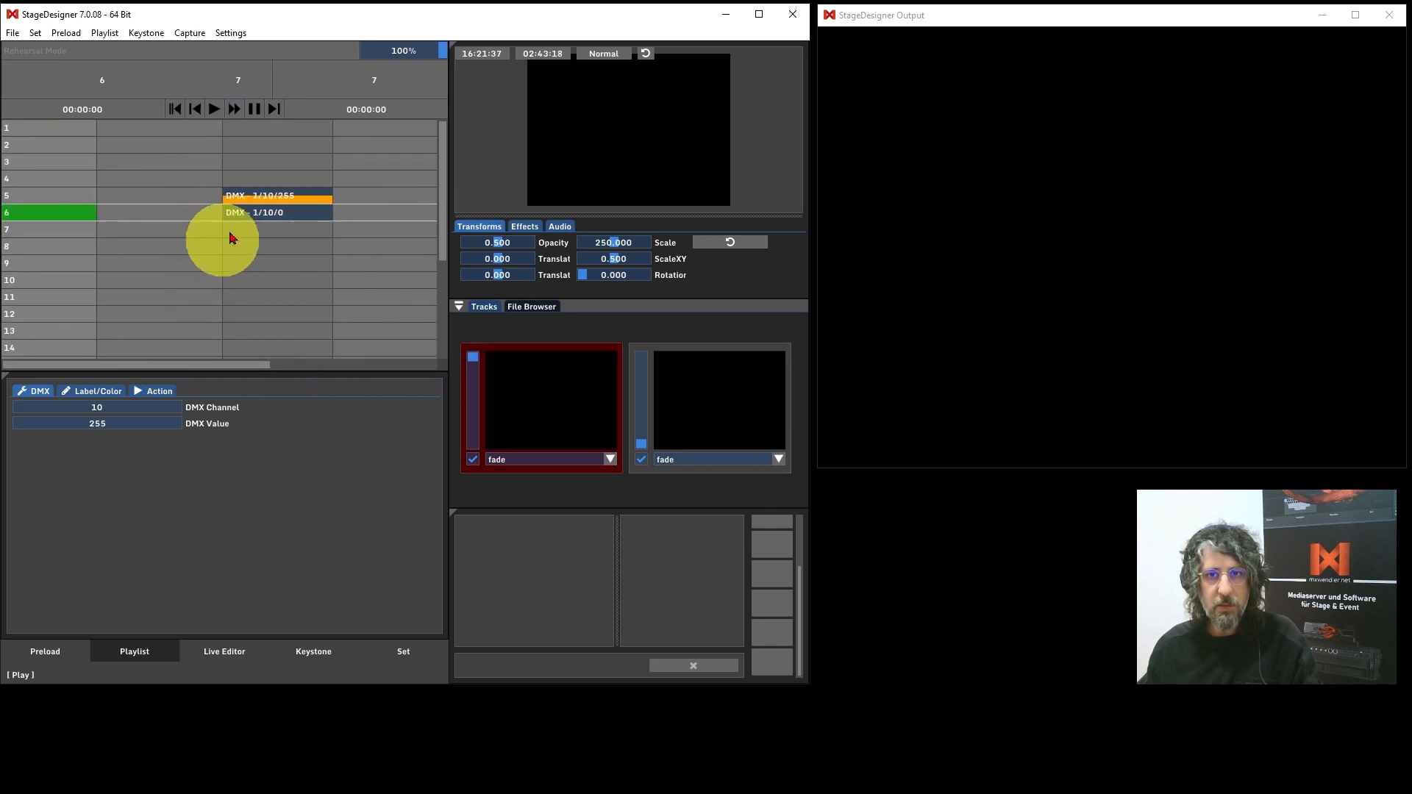